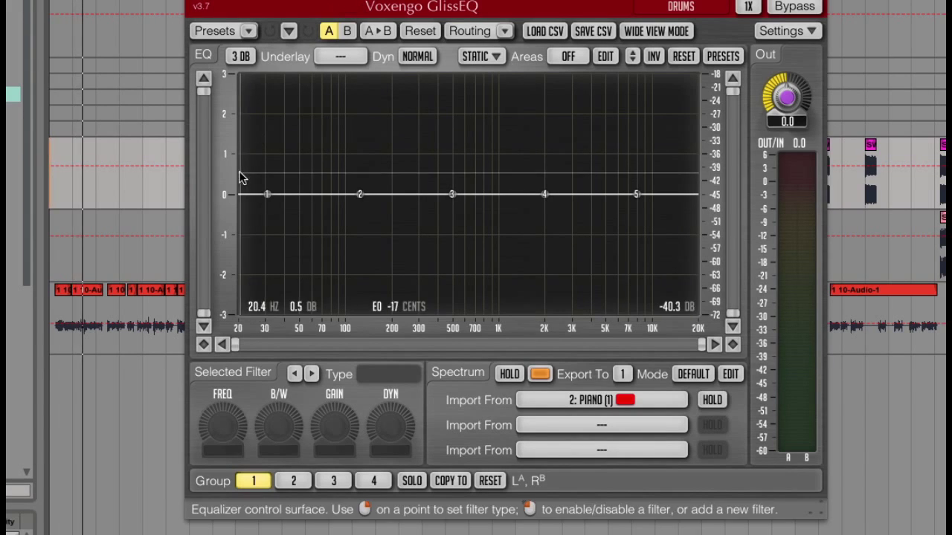
- Check the quick preset list, flip between states B and A, and open the Routing presets list
left_click(248, 31)
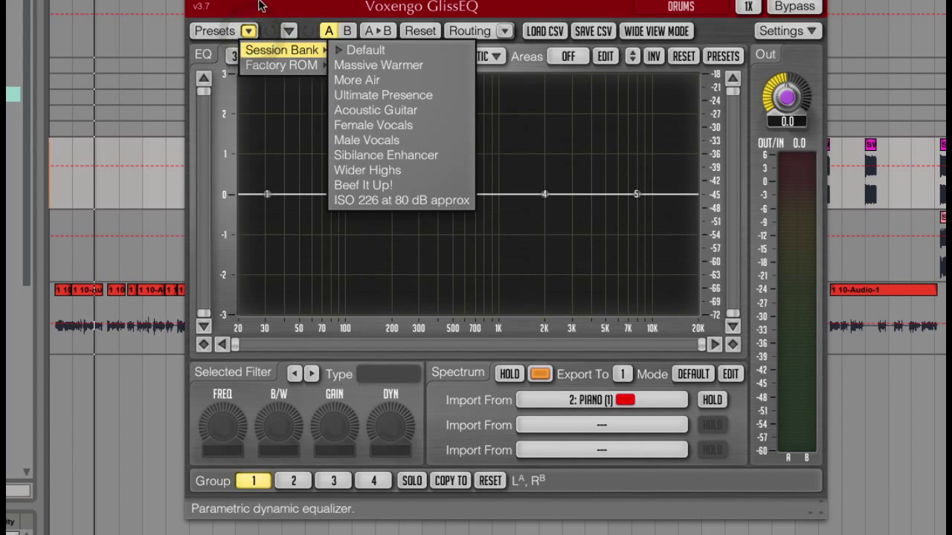
left_click(259, 5)
left_click(346, 32)
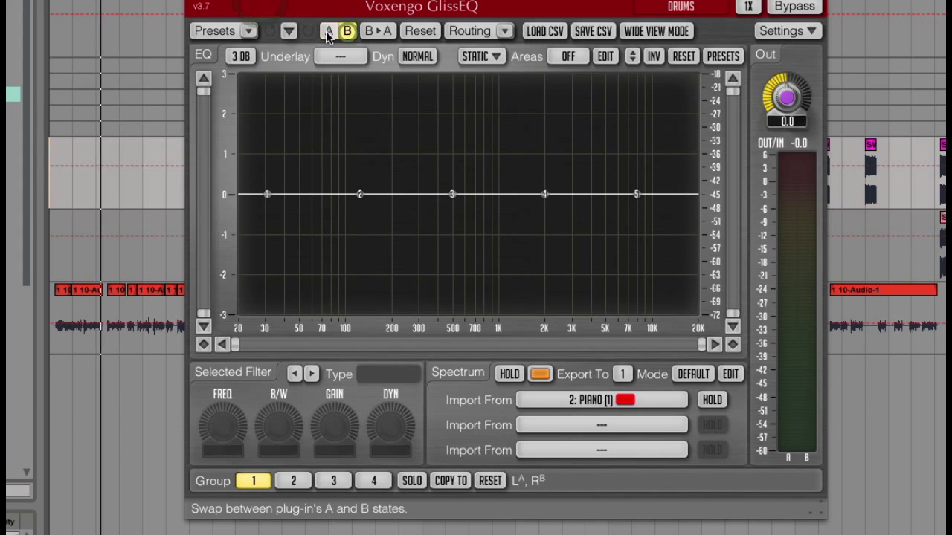
left_click(327, 32)
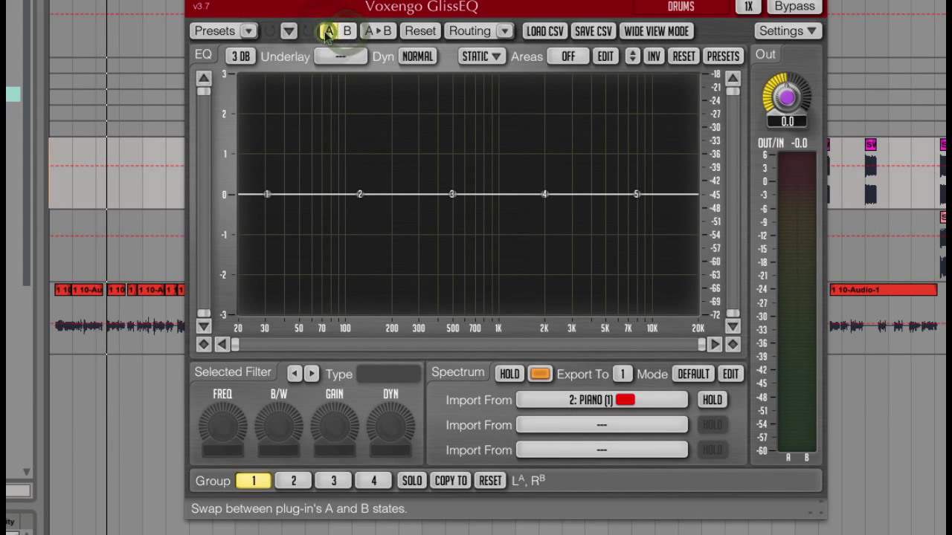
left_click(507, 31)
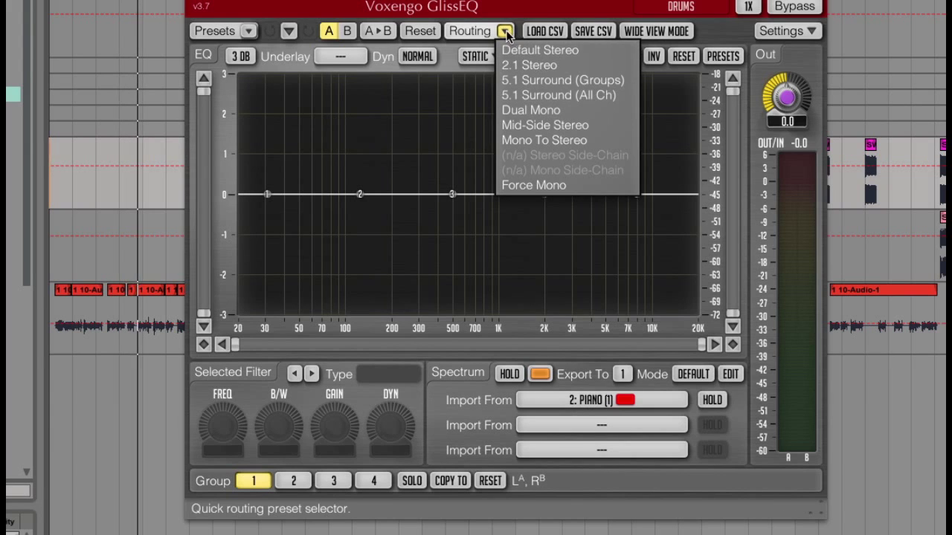
- Close the routing list and switch to wide view, then back to standard view
left_click(504, 30)
left_click(643, 34)
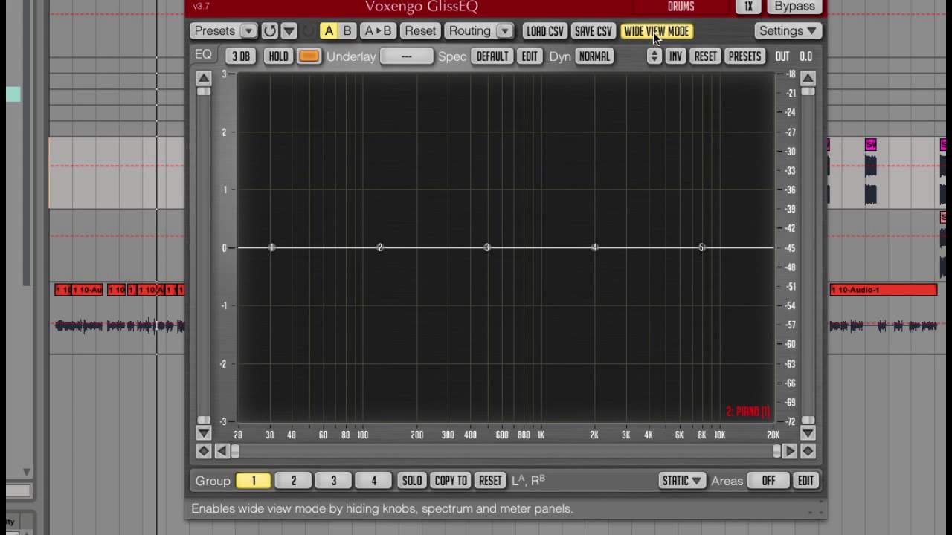
left_click(653, 32)
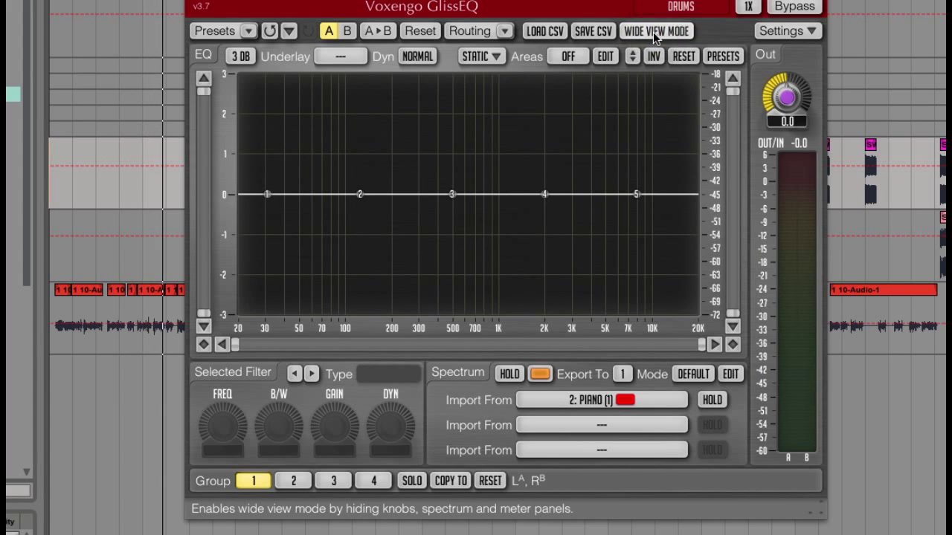
- Keep 1X oversampling, 3 dB gain range and no underlay, then open the Static Spectrums Editor
left_click(747, 7)
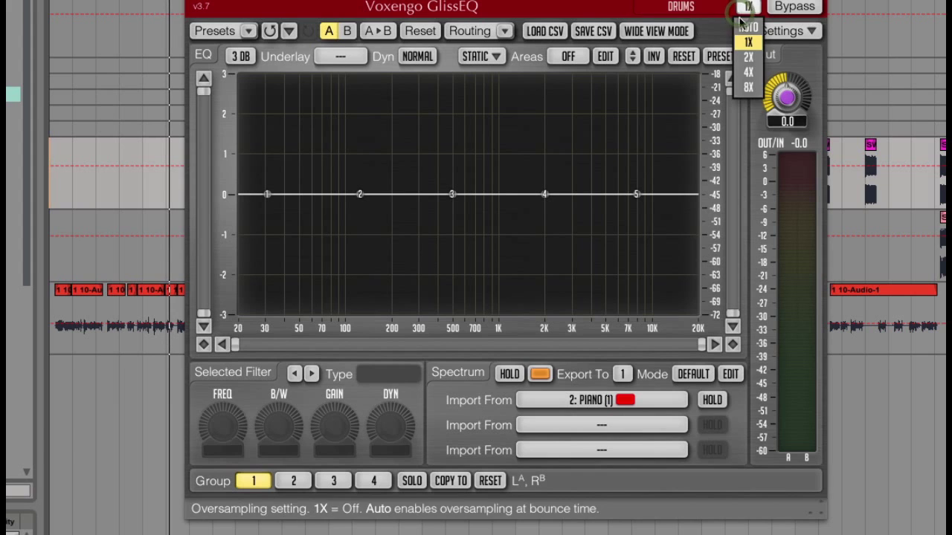
left_click(749, 8)
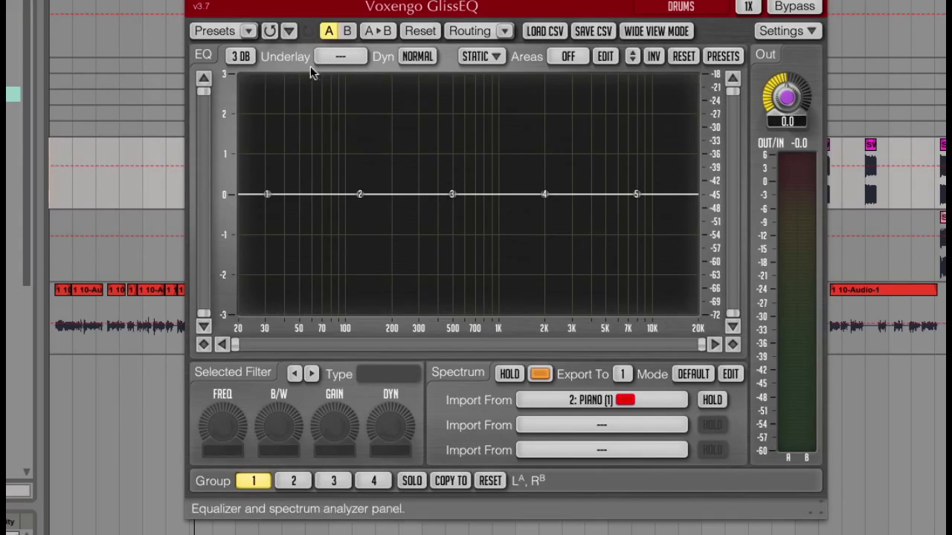
left_click(241, 56)
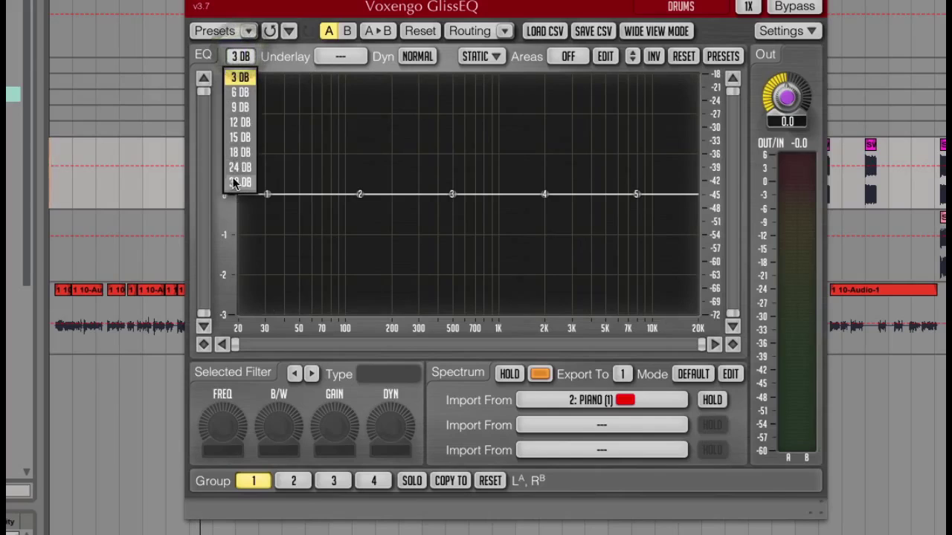
left_click(244, 64)
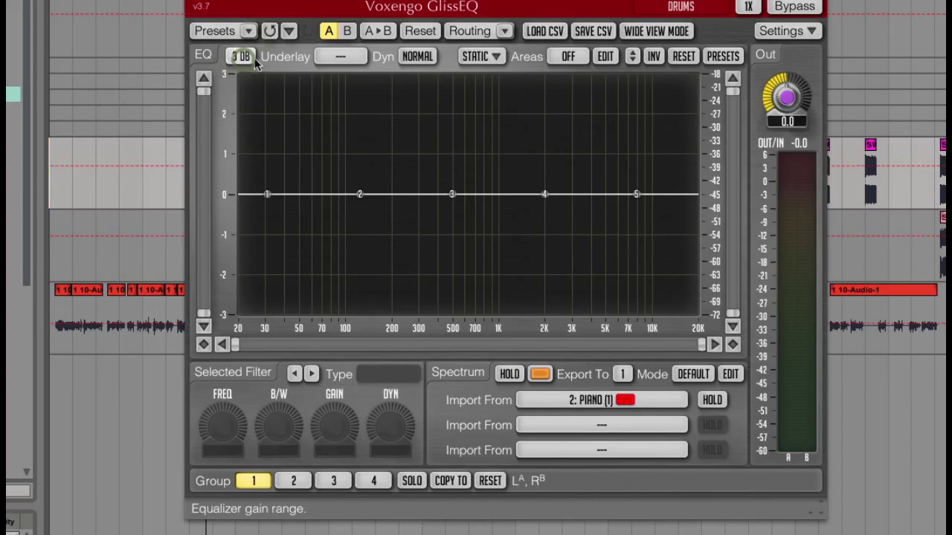
left_click(341, 57)
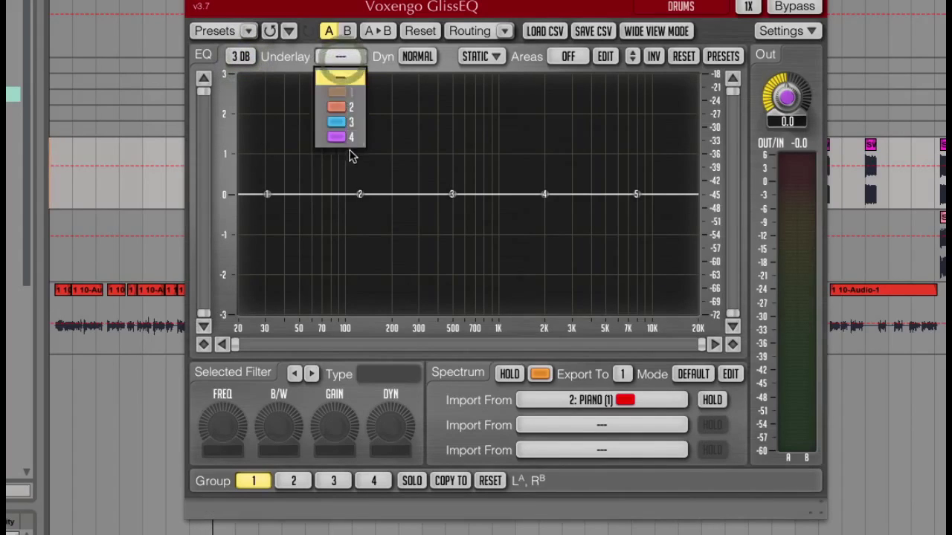
left_click(358, 58)
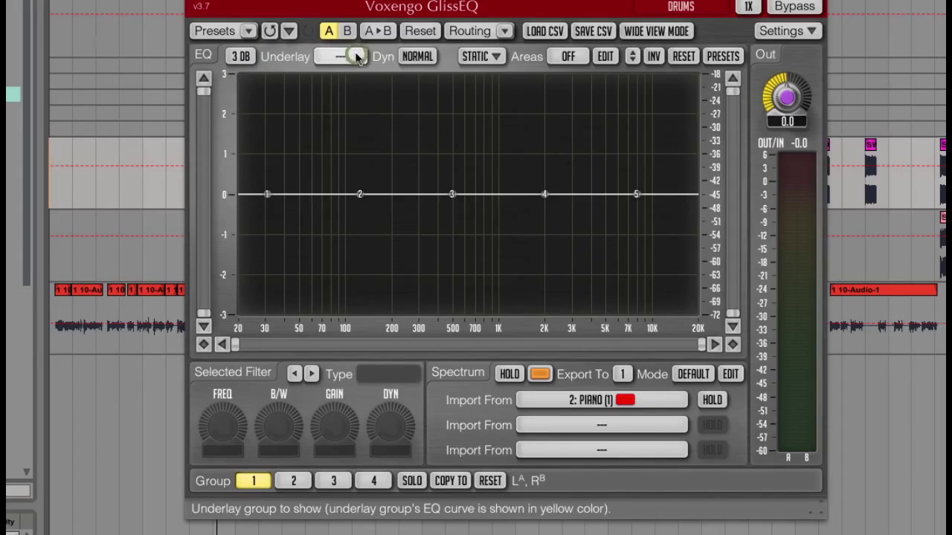
left_click(495, 57)
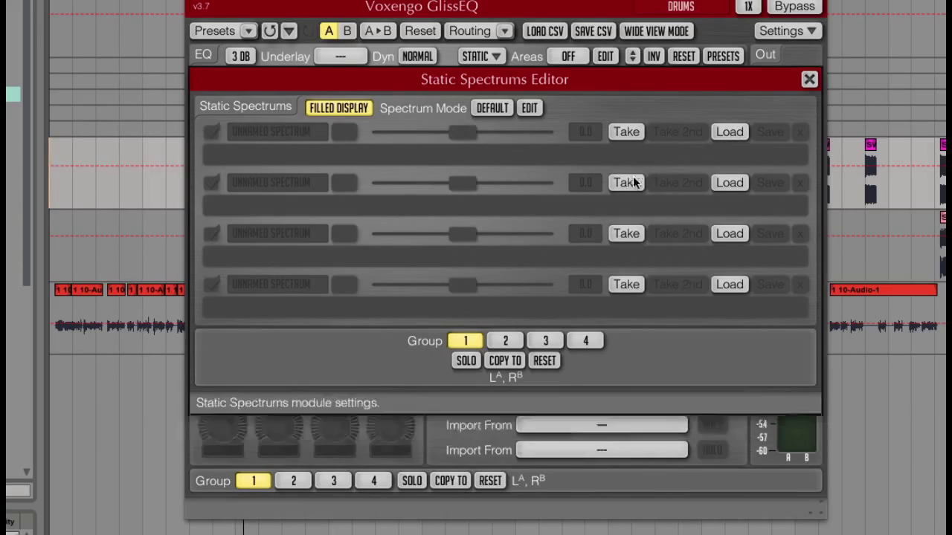
left_click(809, 80)
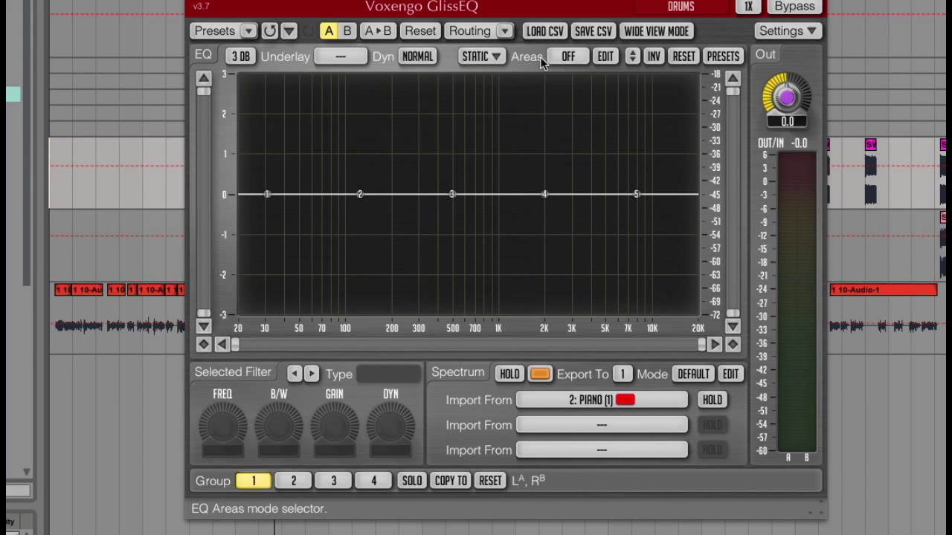
- Label the EQ graph with the BASS areas and zoom in on the frequency scrollbar
left_click(564, 56)
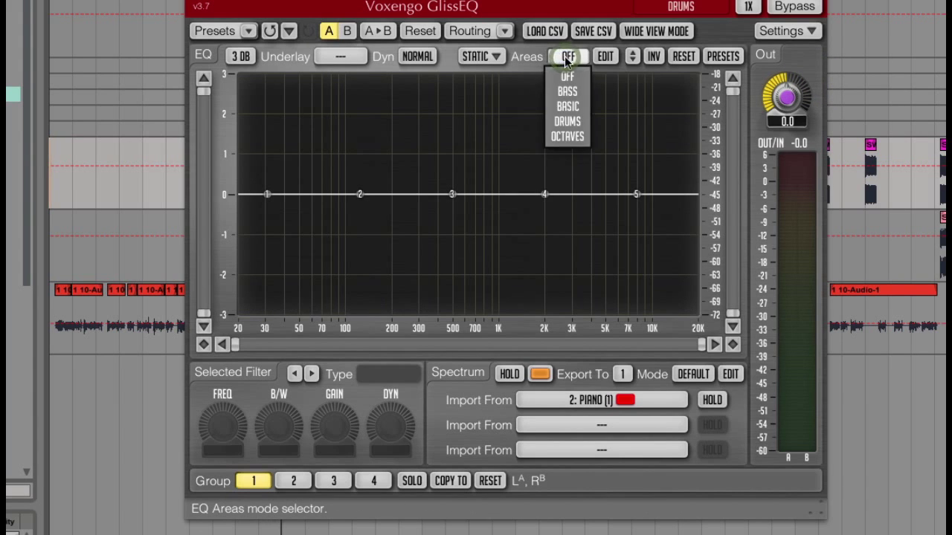
left_click(568, 91)
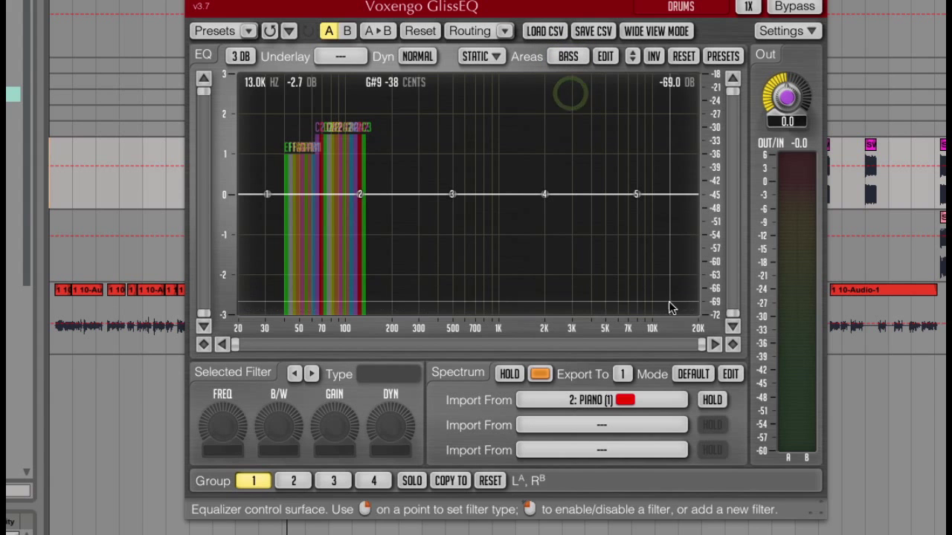
left_click_drag(701, 344, 370, 344)
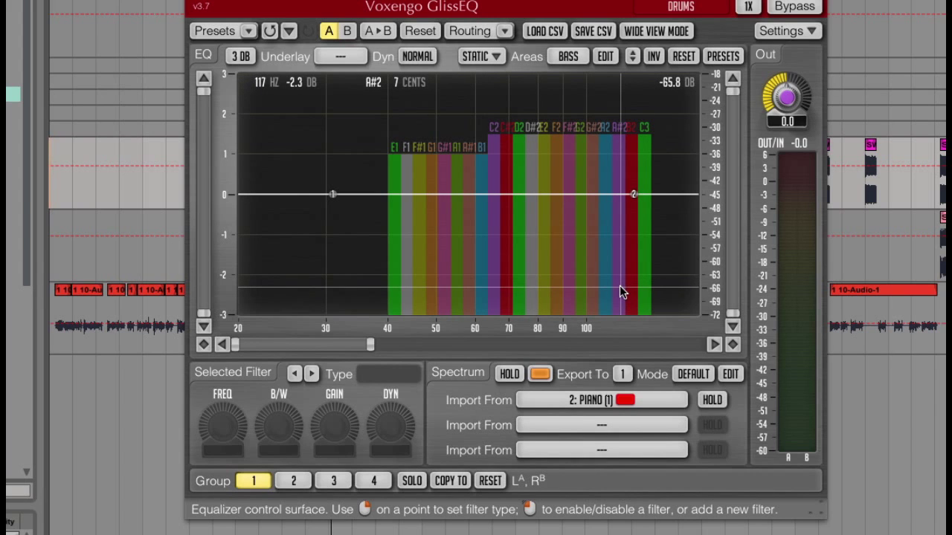
- Switch the area labels to BASIC and zoom back out to the full 20 Hz–20 kHz range
left_click(565, 58)
left_click(570, 103)
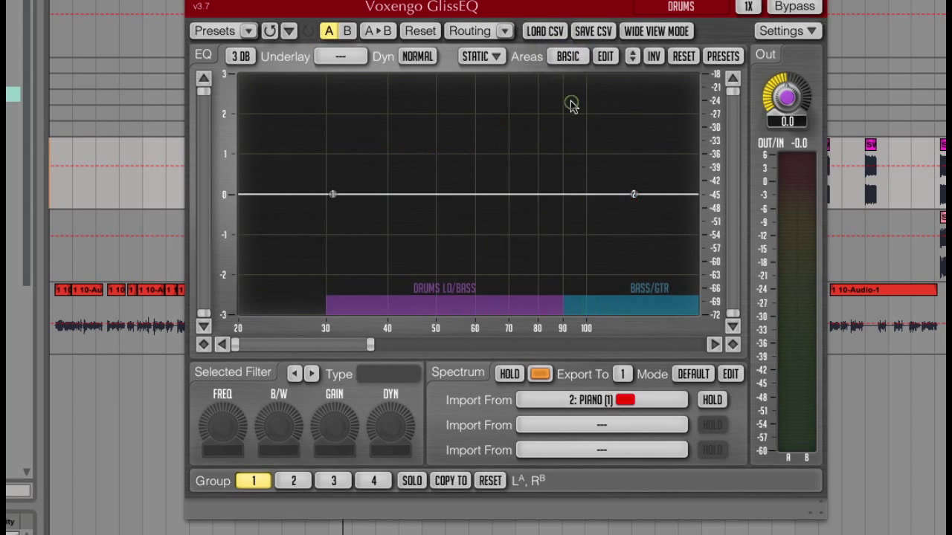
double_click(370, 346)
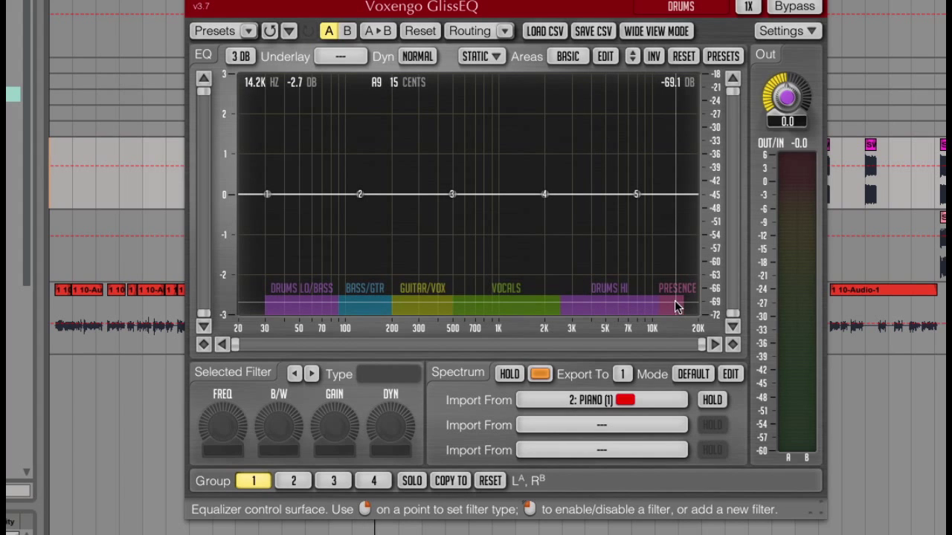
left_click(571, 59)
- Show the DRUMS frequency areas on the EQ graph
left_click(568, 122)
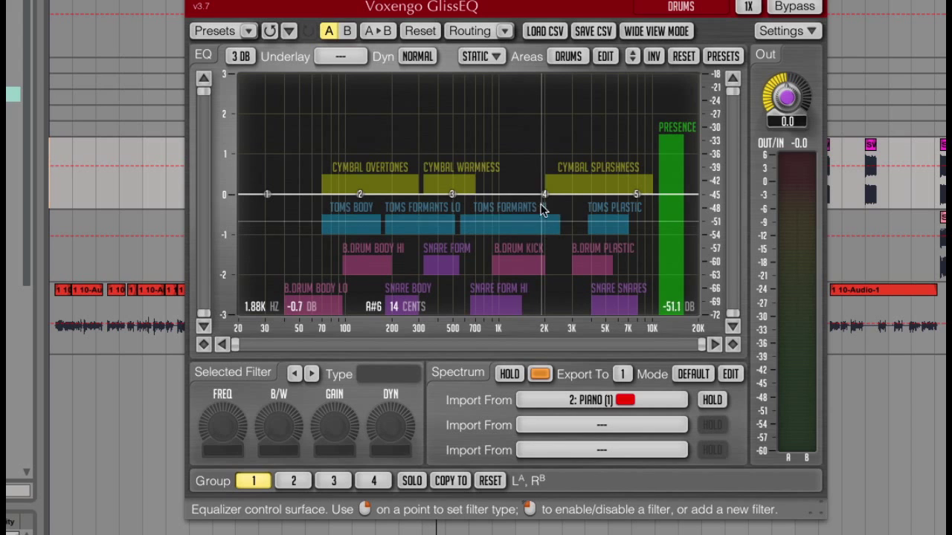
left_click(563, 62)
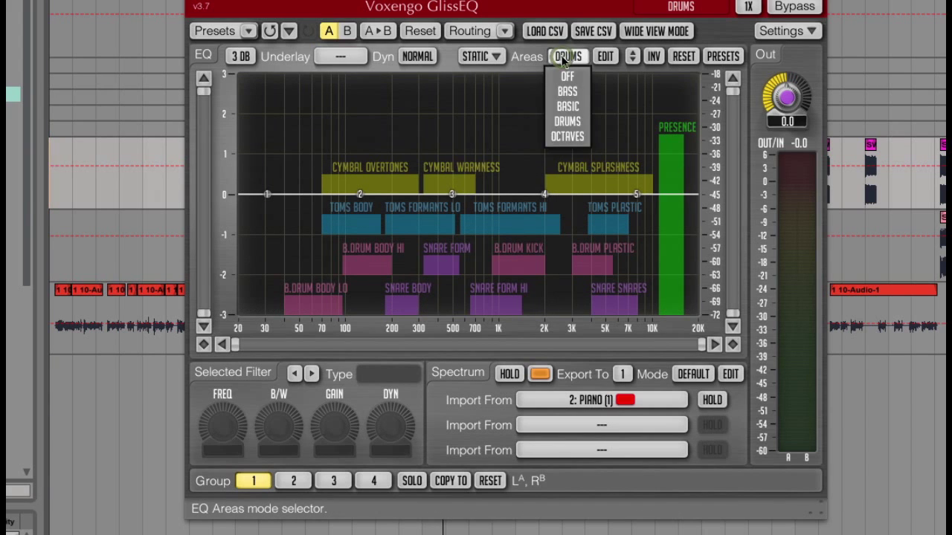
left_click(565, 59)
- View the EQ Areas Mode Editor, then close it again
left_click(604, 57)
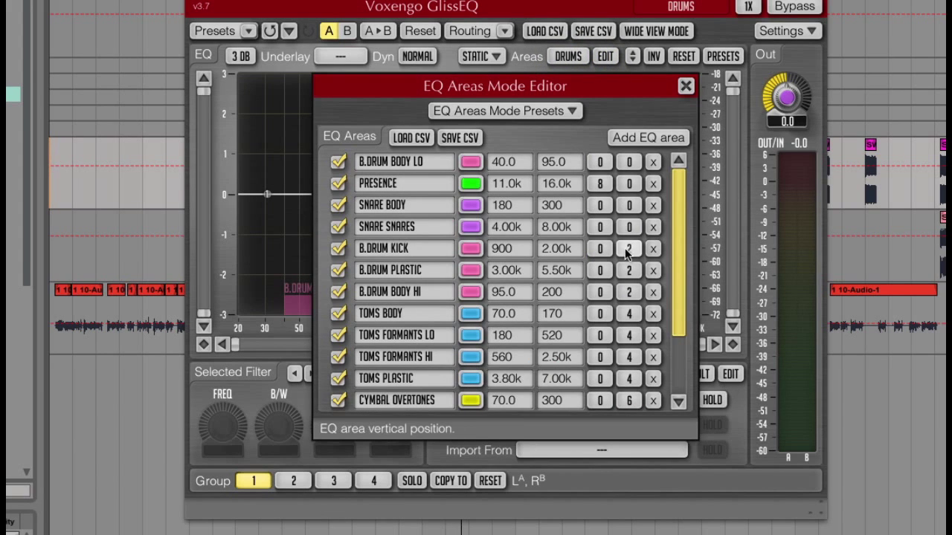
left_click(685, 88)
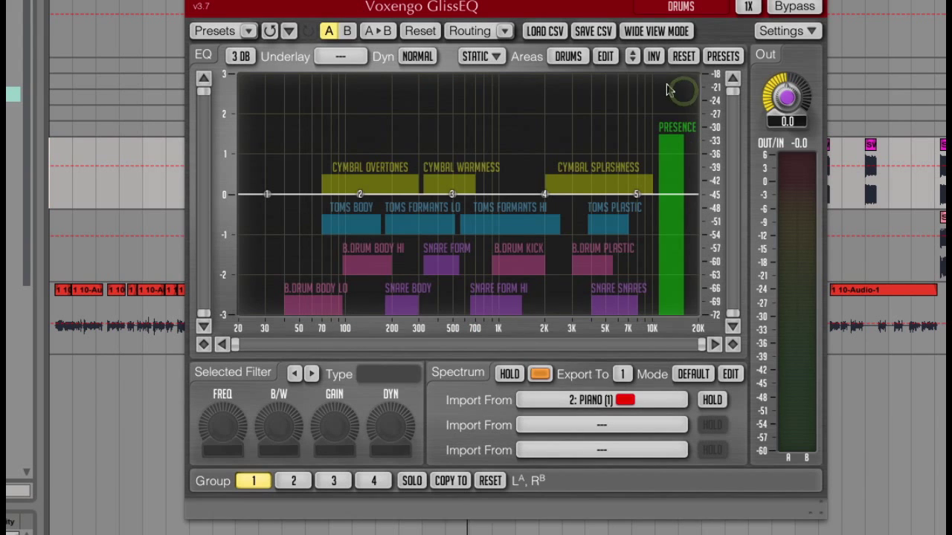
left_click(568, 56)
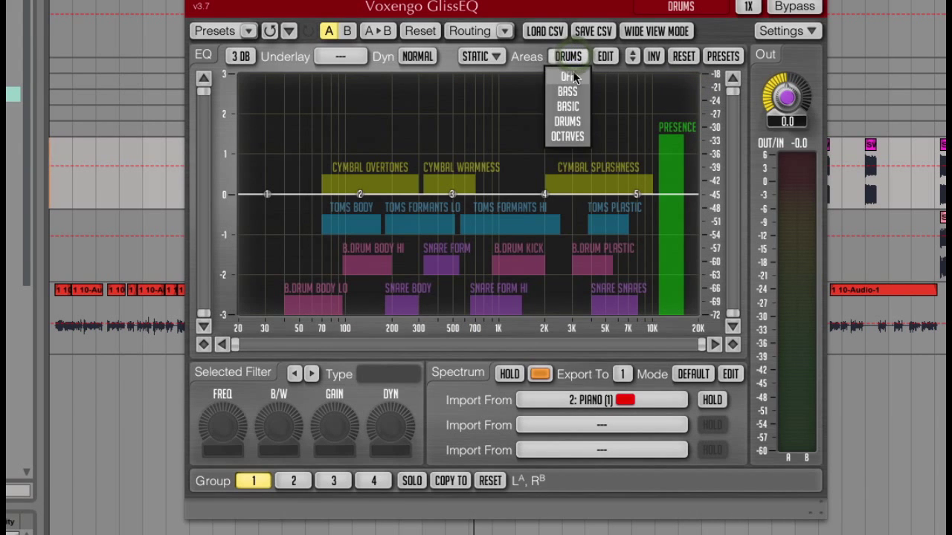
- Turn the area labels off and pull point 3 down into a dip near 584 Hz
left_click(573, 75)
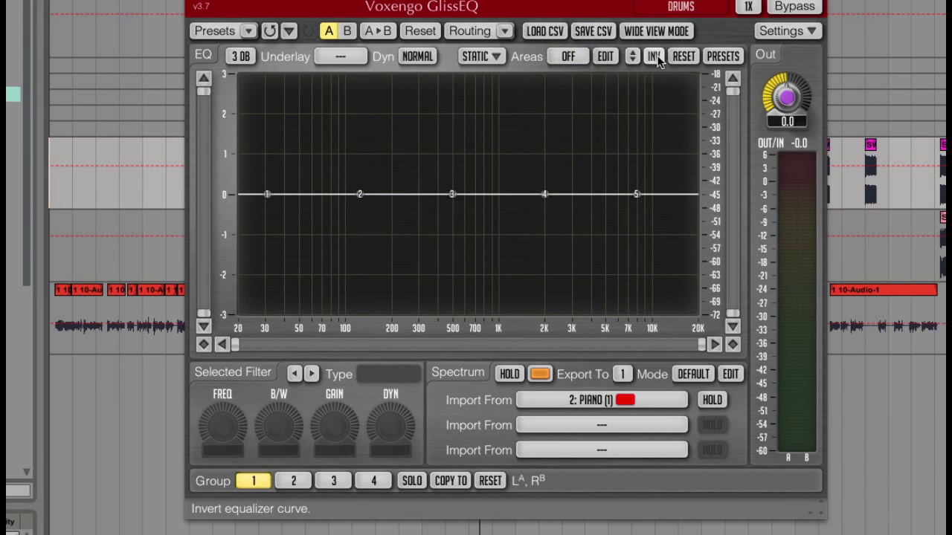
left_click(452, 195)
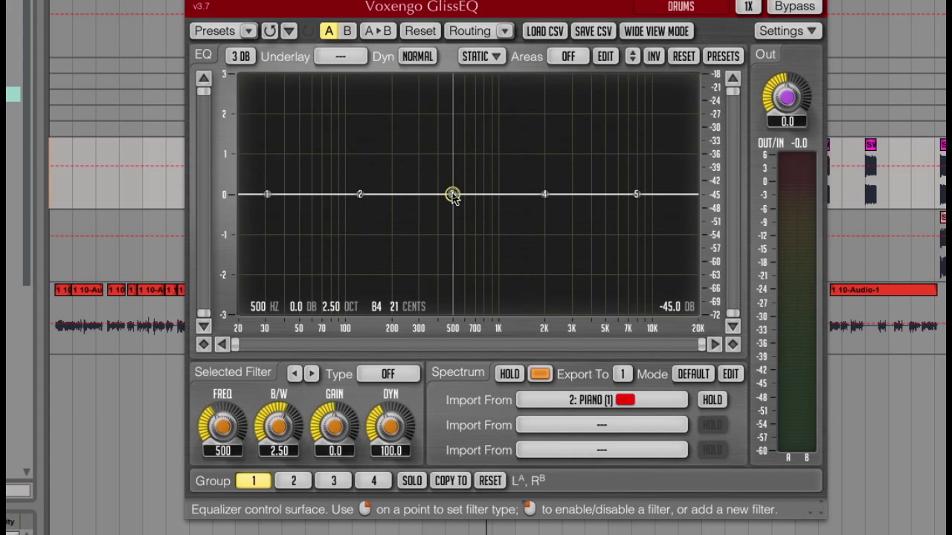
left_click_drag(452, 194, 461, 287)
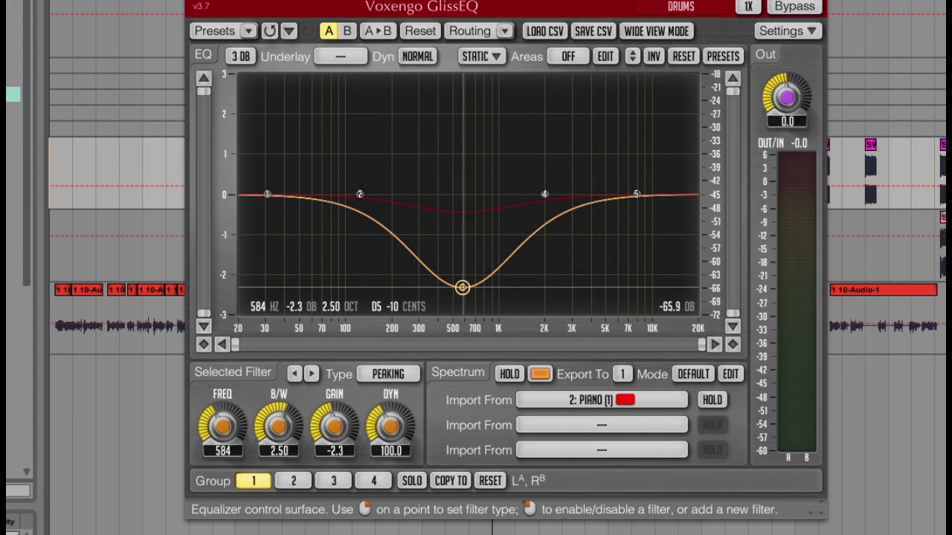
- Invert the curve several times, slide the boost band, invert it again, and reset the EQ flat
left_click(653, 57)
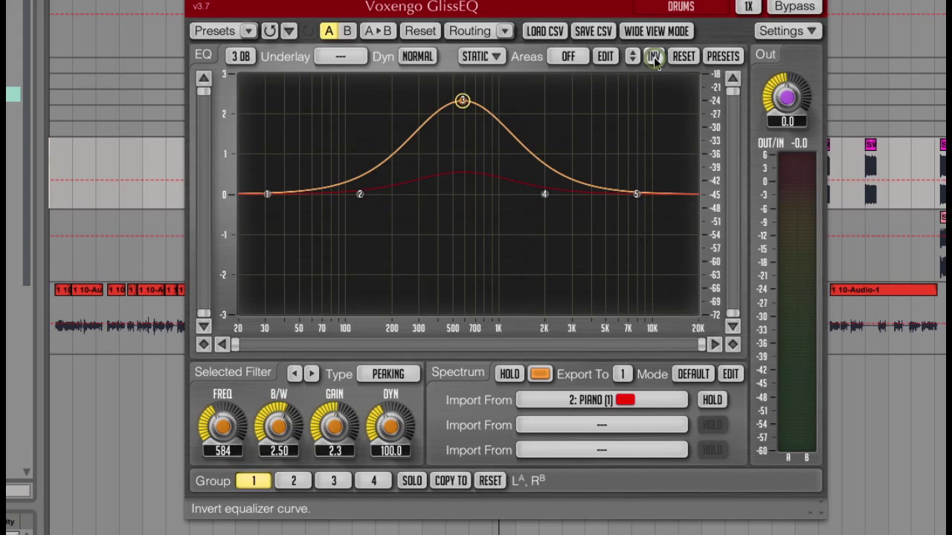
left_click(653, 57)
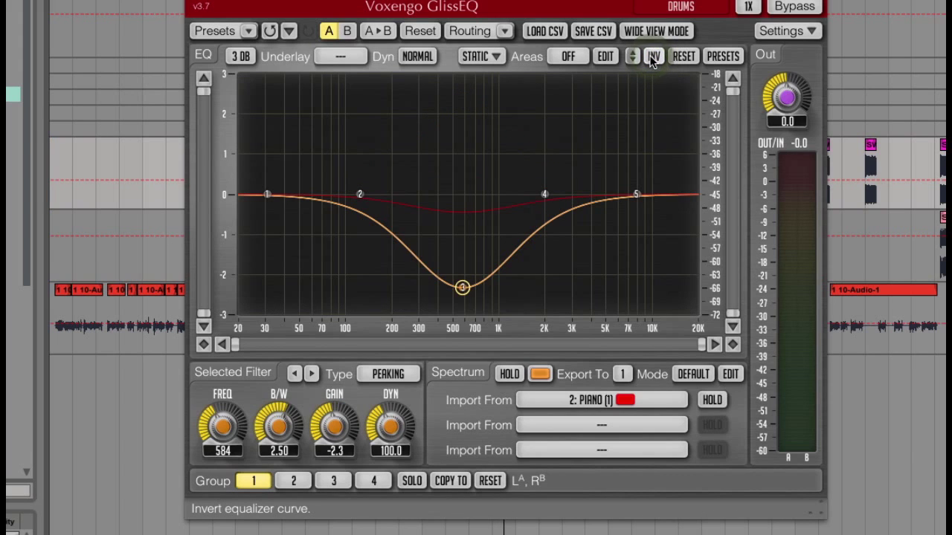
left_click(652, 57)
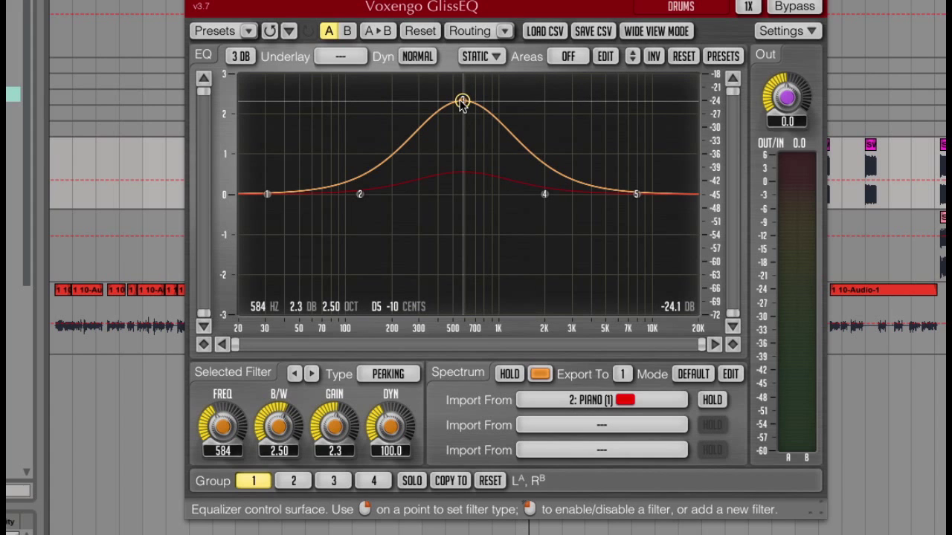
mouse_move(461, 102)
left_mouse_down()
mouse_move(542, 149)
mouse_move(588, 149)
mouse_move(629, 134)
mouse_move(407, 108)
mouse_move(526, 115)
mouse_move(454, 117)
left_mouse_up()
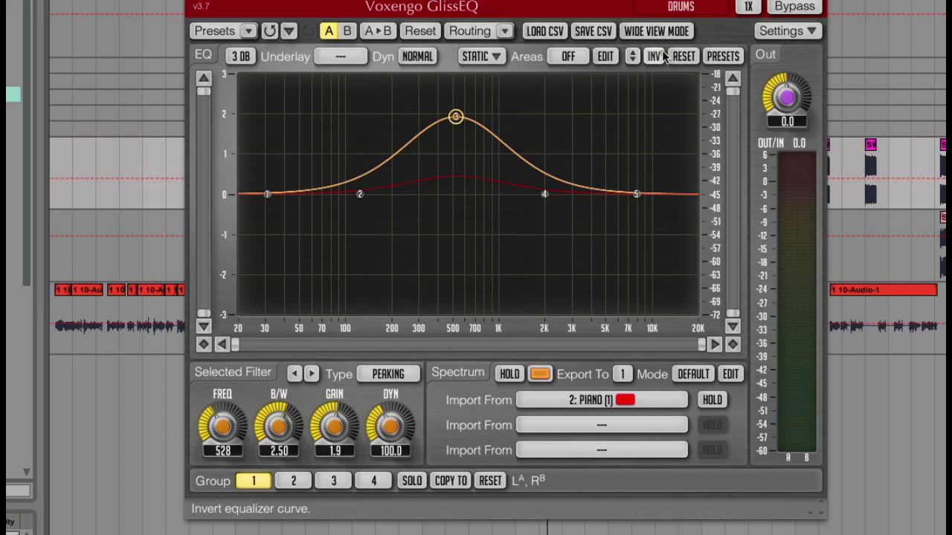
left_click(658, 57)
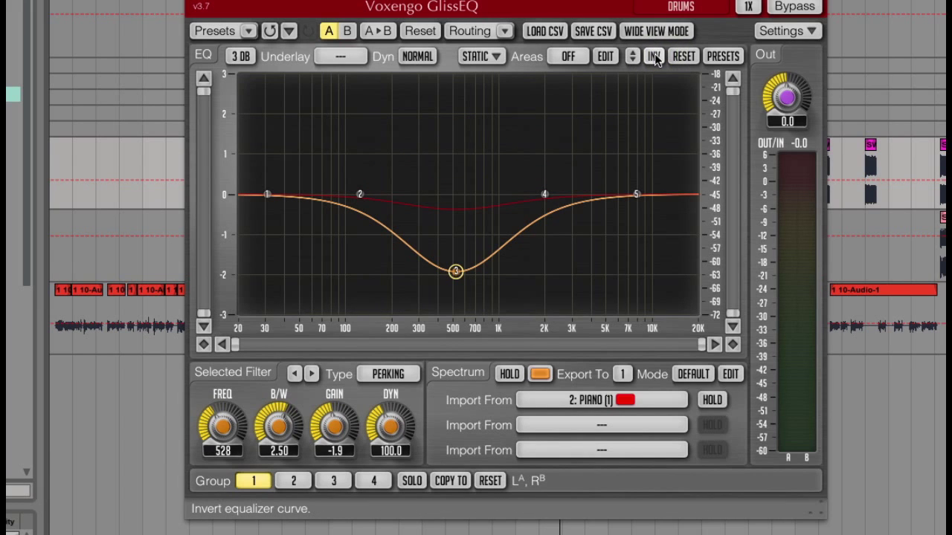
left_click(686, 57)
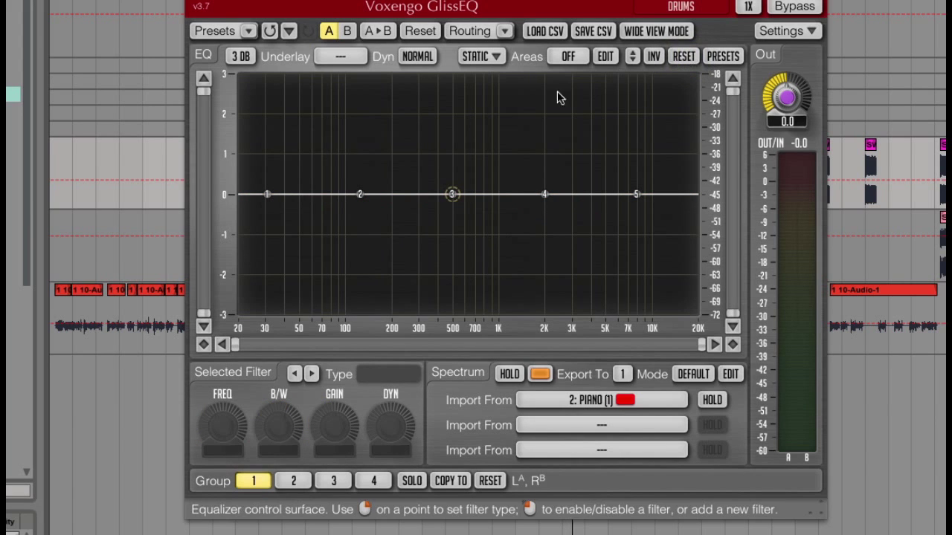
left_click(452, 194)
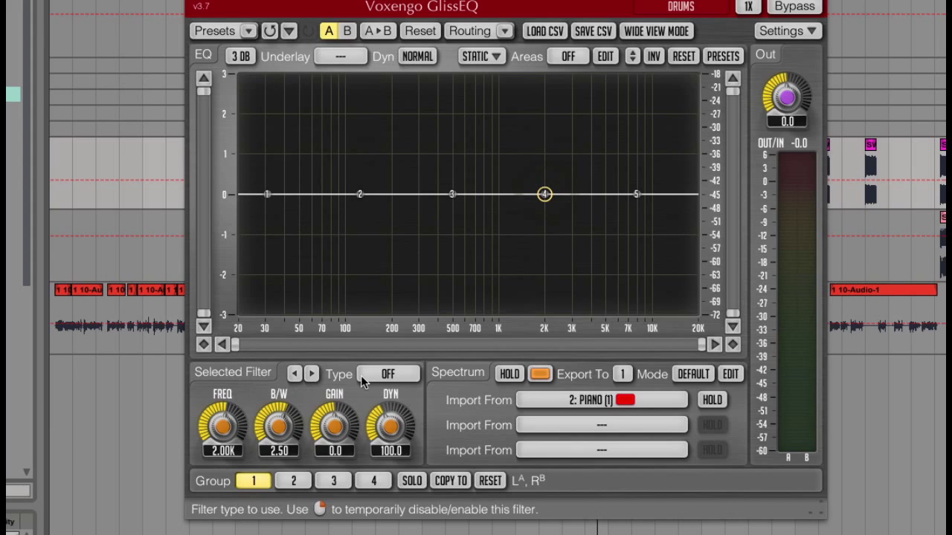
left_click(391, 375)
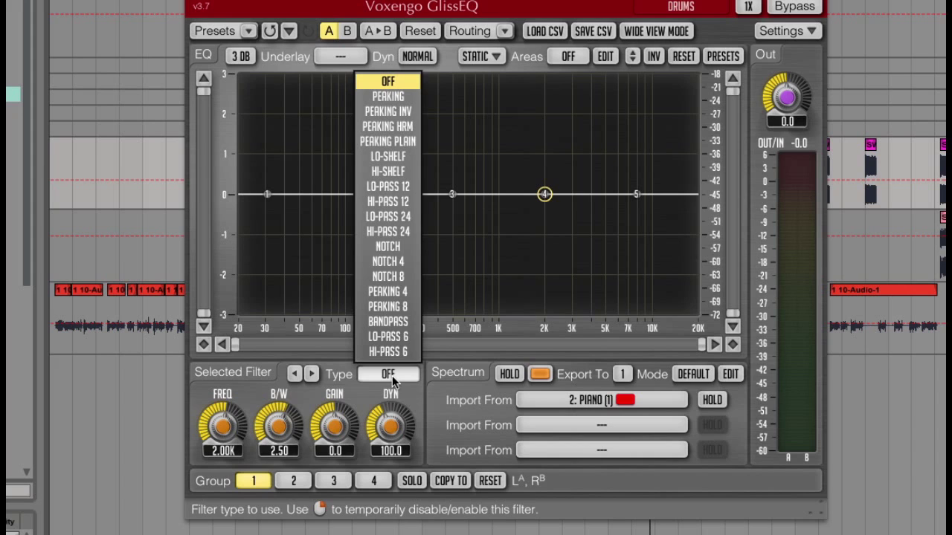
left_click(392, 375)
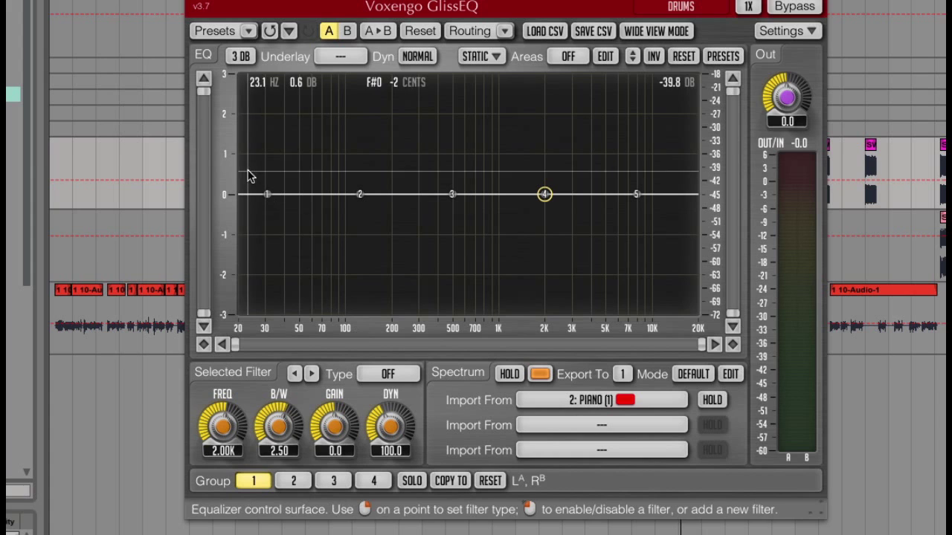
- Make filter 1 a low shelf at 181 Hz, 1.67-octave bandwidth, −30 dB gain, and lower its dynamics
left_click_drag(268, 195, 408, 313)
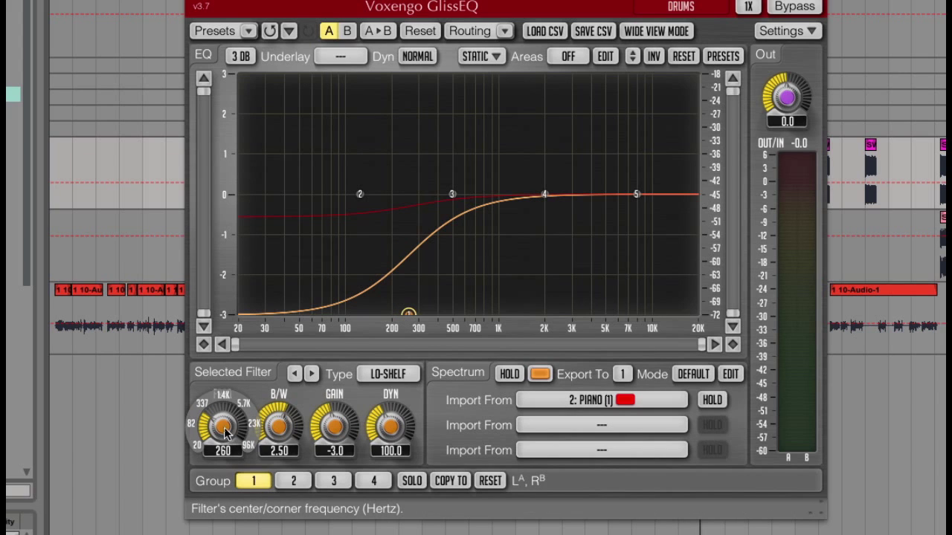
left_click_drag(227, 434, 226, 440)
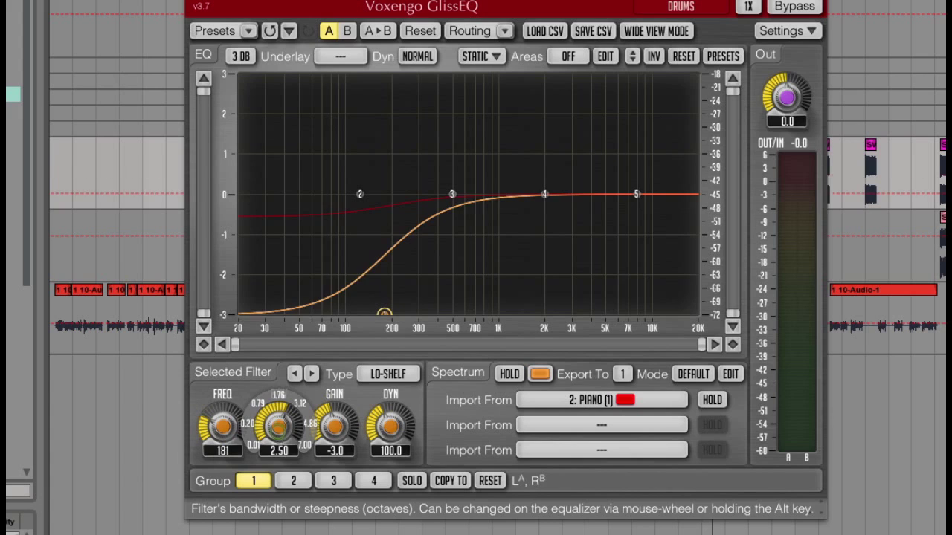
left_click_drag(278, 426, 279, 437)
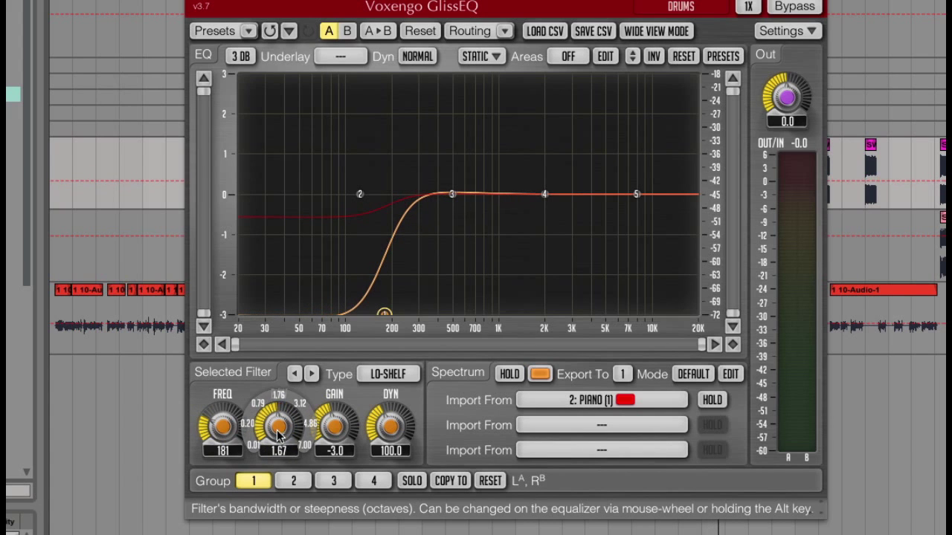
scroll(337, 429, "down", 5)
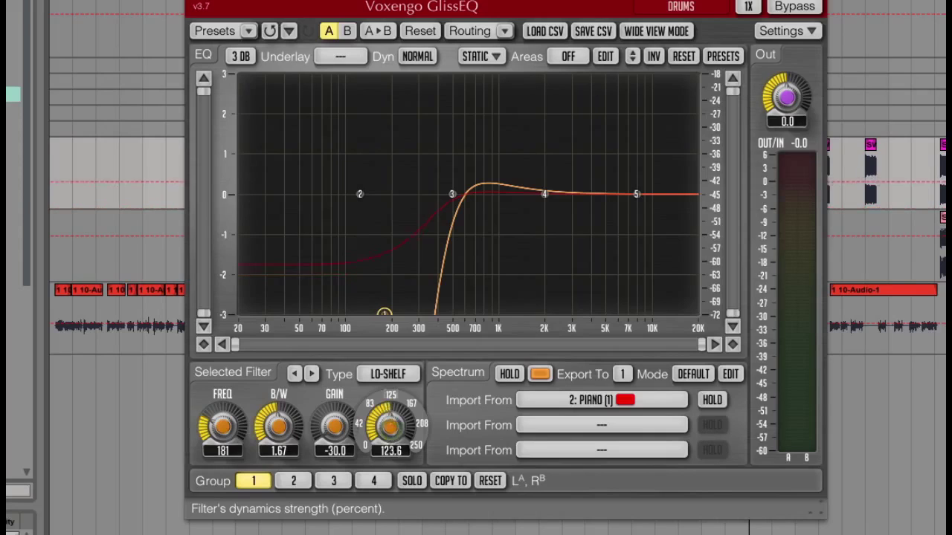
left_click_drag(390, 425, 389, 452)
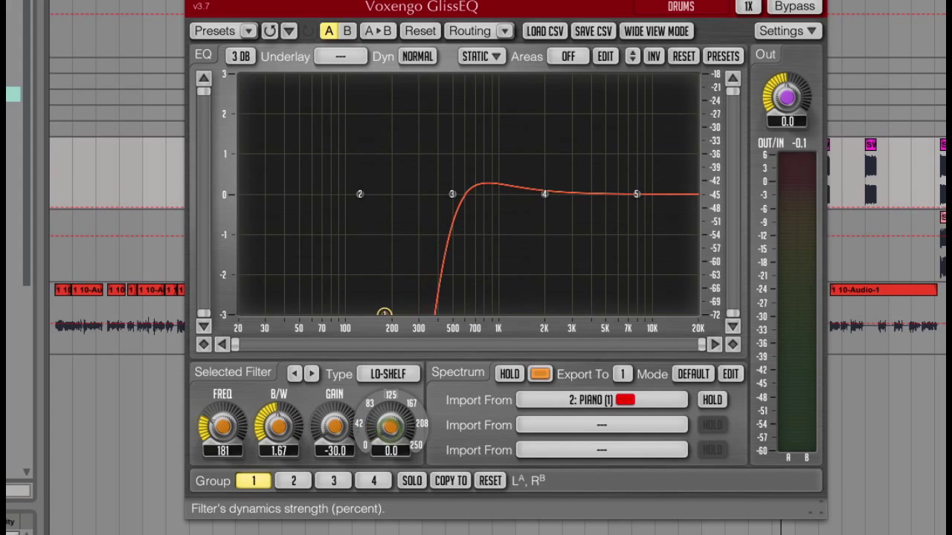
- Raise the low shelf's DYN strength to 250 during playback, then stop playback
mouse_move(390, 425)
left_mouse_down()
mouse_move(390, 363)
mouse_move(391, 436)
left_mouse_up()
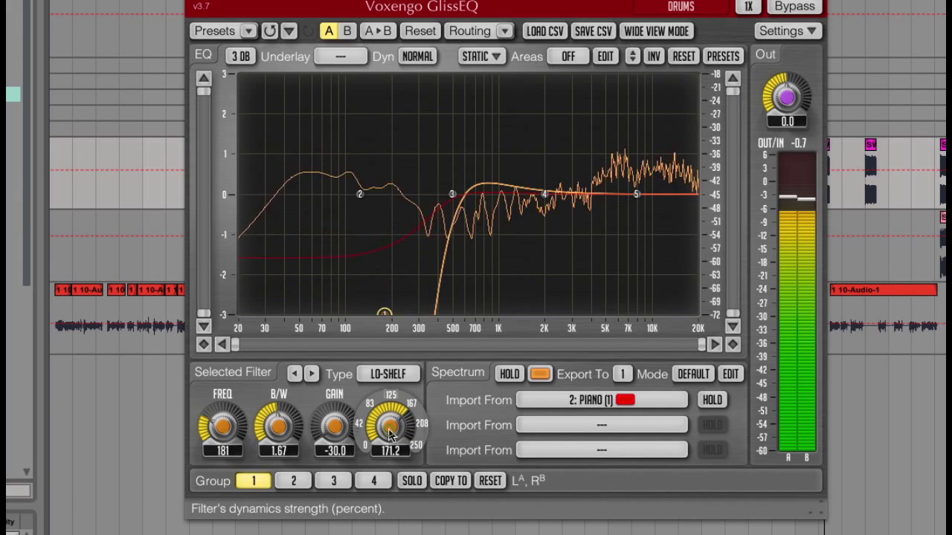
scroll(391, 437, "up", 5)
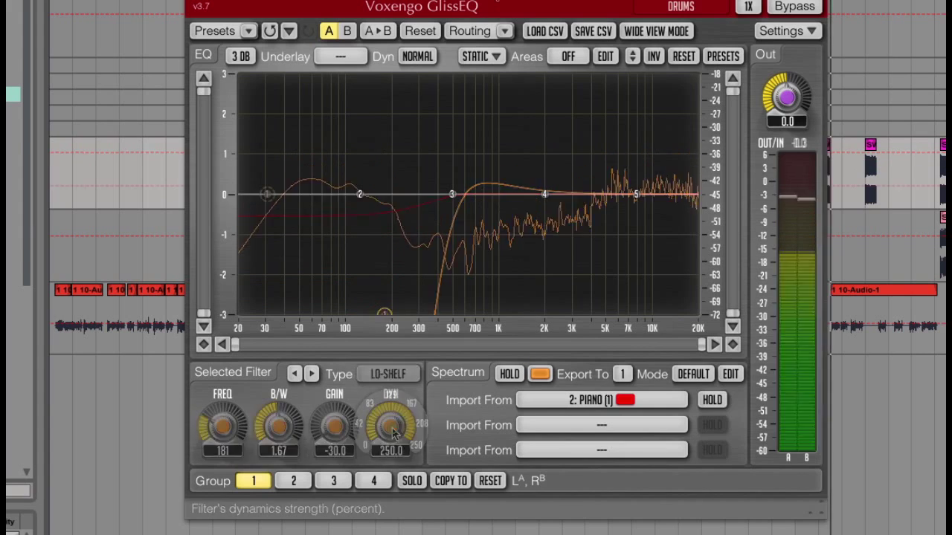
key("space")
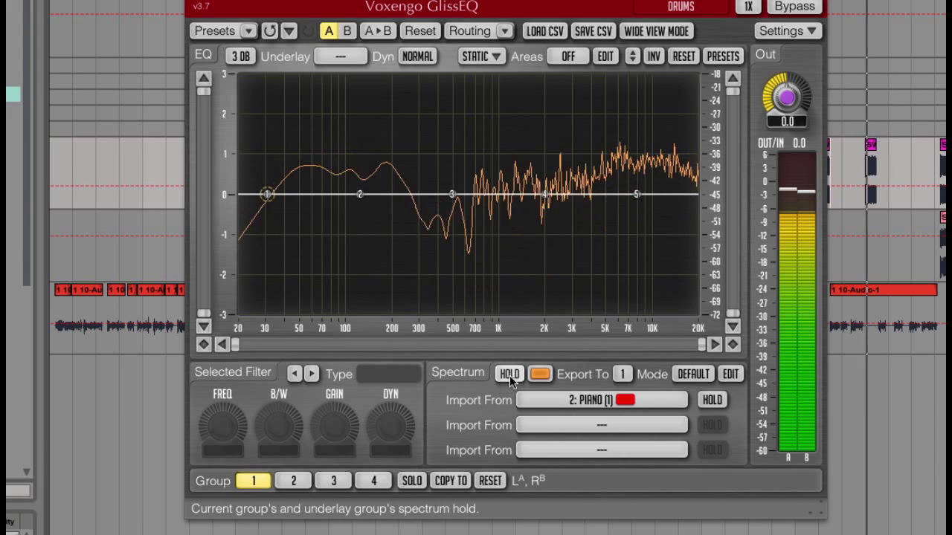
- Hold the drums spectrum display and change its colour to pink
left_click(509, 376)
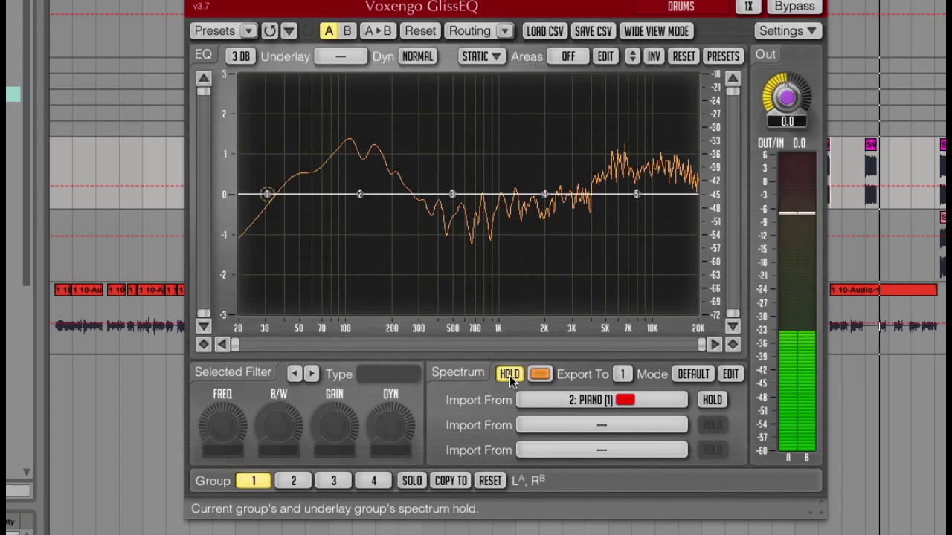
left_click(547, 376)
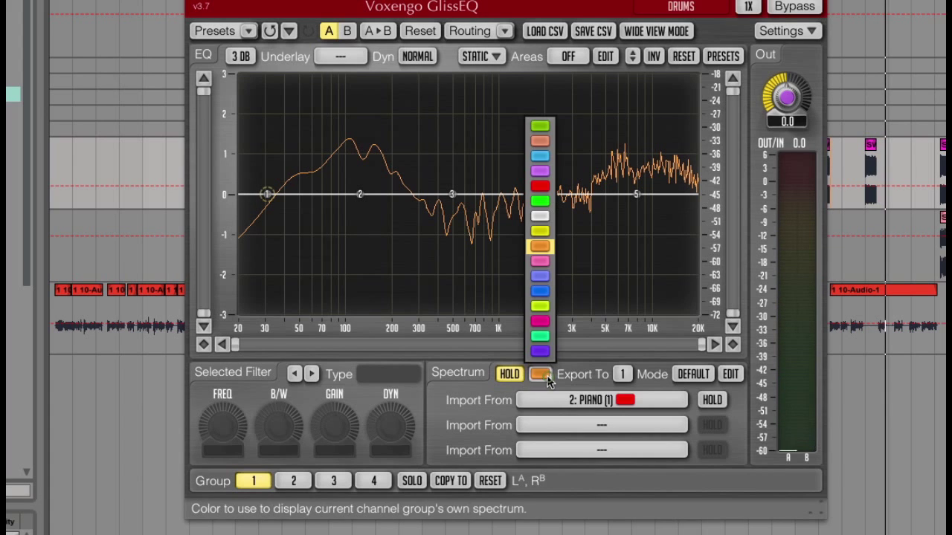
left_click(547, 322)
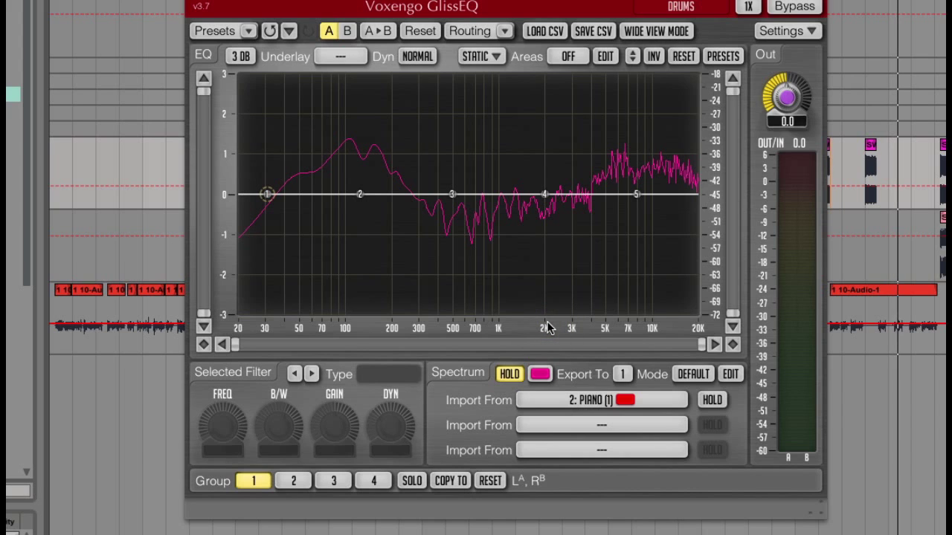
- Check the Export To slots, then import the 2: PIANO (1) spectrum as an overlay
left_click(623, 375)
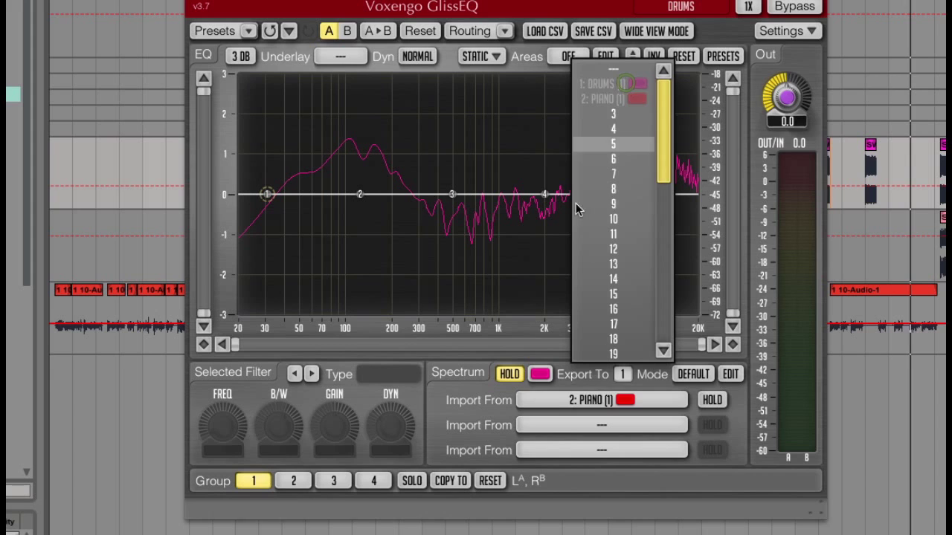
left_click(622, 374)
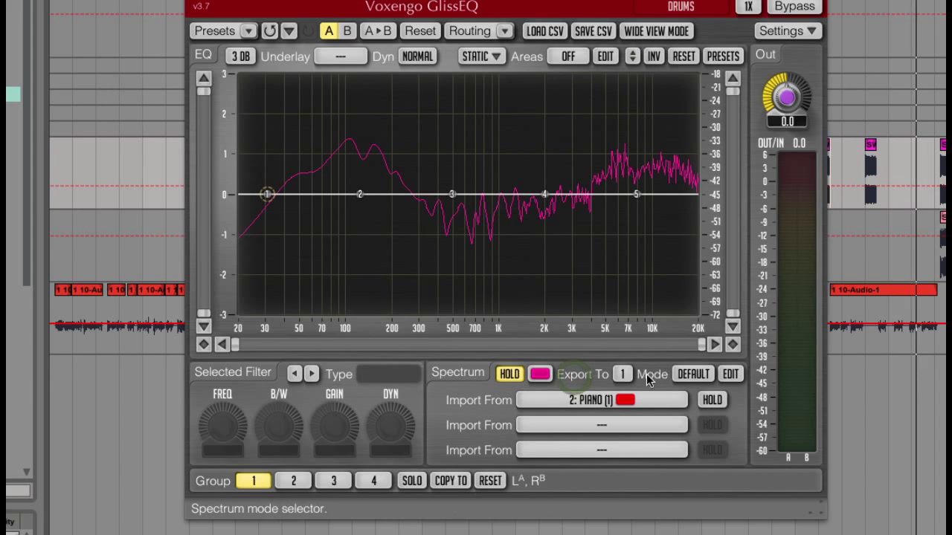
left_click(567, 407)
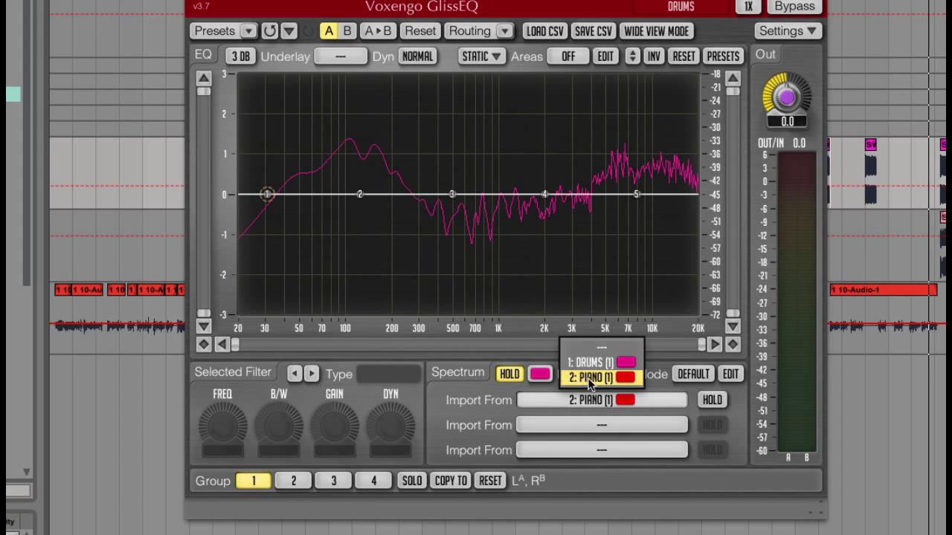
left_click(588, 377)
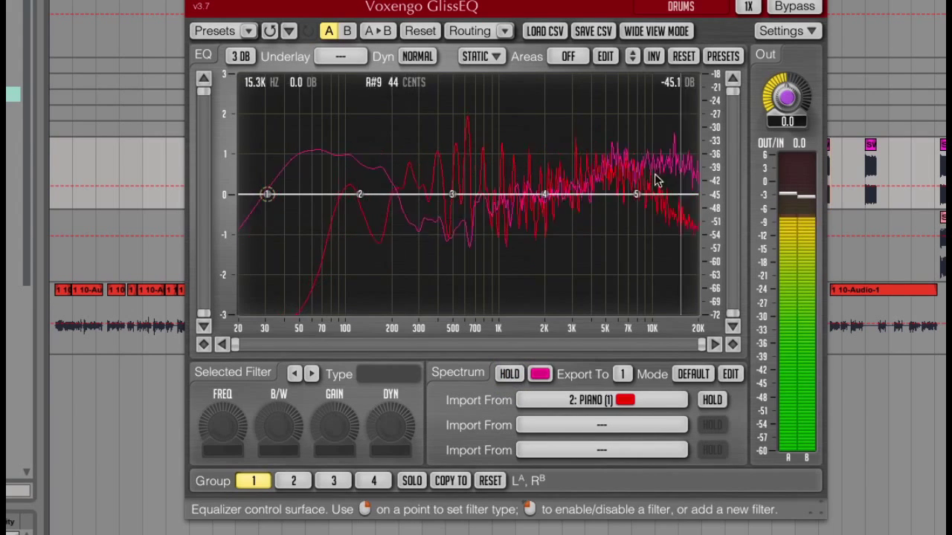
- Make filter 5 a HI-SHELF, then place it at 20 kHz with 0 dB gain
right_click(634, 195)
left_click_drag(634, 195, 661, 216)
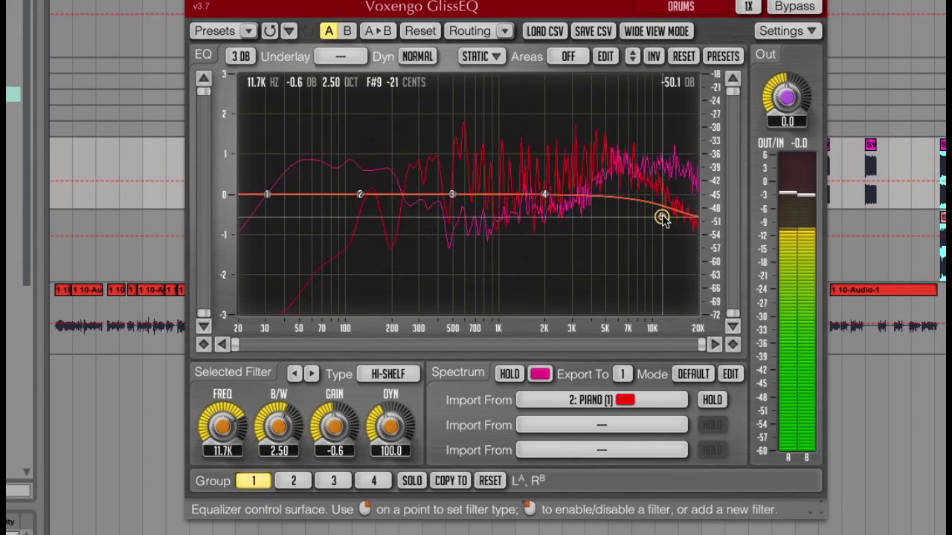
left_click_drag(675, 215, 695, 194)
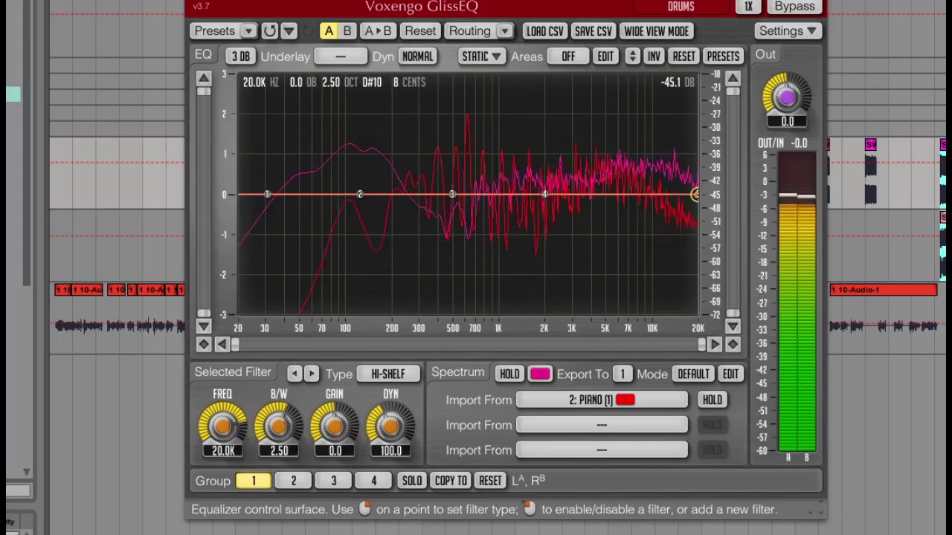